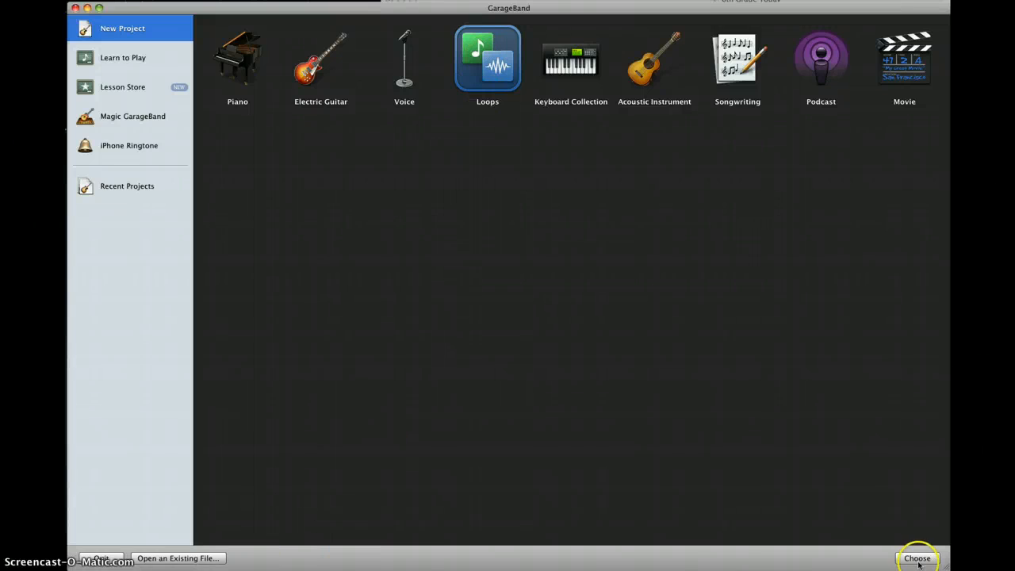
- Create a new Loops project named Last_First_Loops with the default tempo and key
{"action": "left_click", "coordinate": [917, 558]}
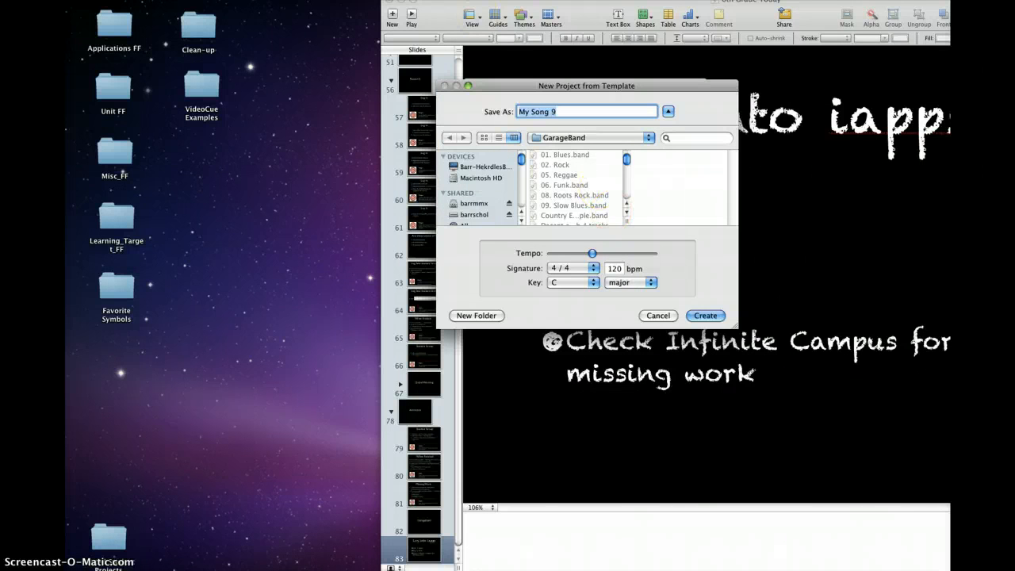
{"action": "left_click", "coordinate": [404, 6]}
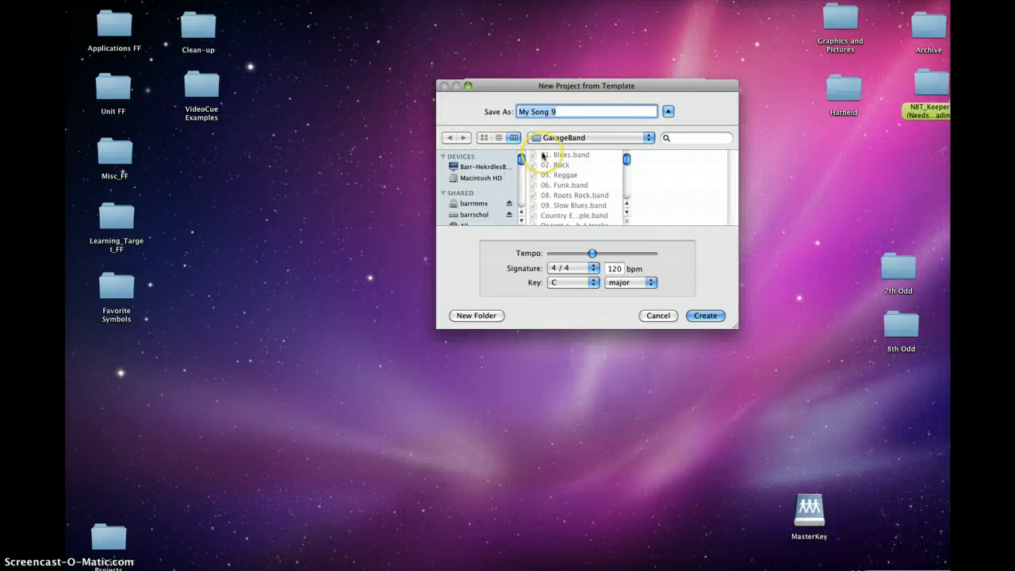
{"action": "type", "text": "Last_First_Loops"}
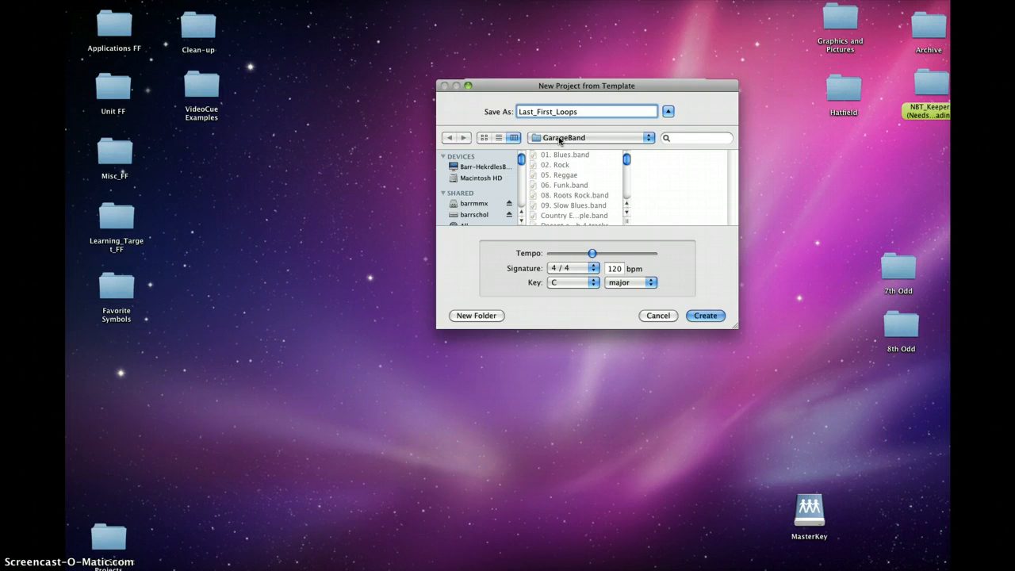
{"action": "left_click", "coordinate": [708, 316]}
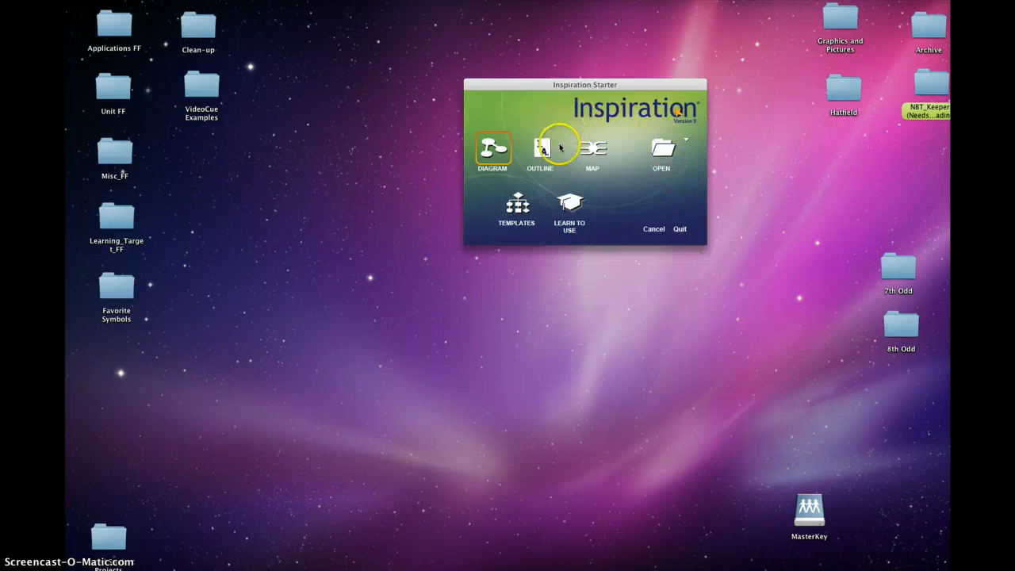
- Quit the Inspiration starter window and move and enlarge the GarageBand window to fill the screen
{"action": "left_click", "coordinate": [680, 230]}
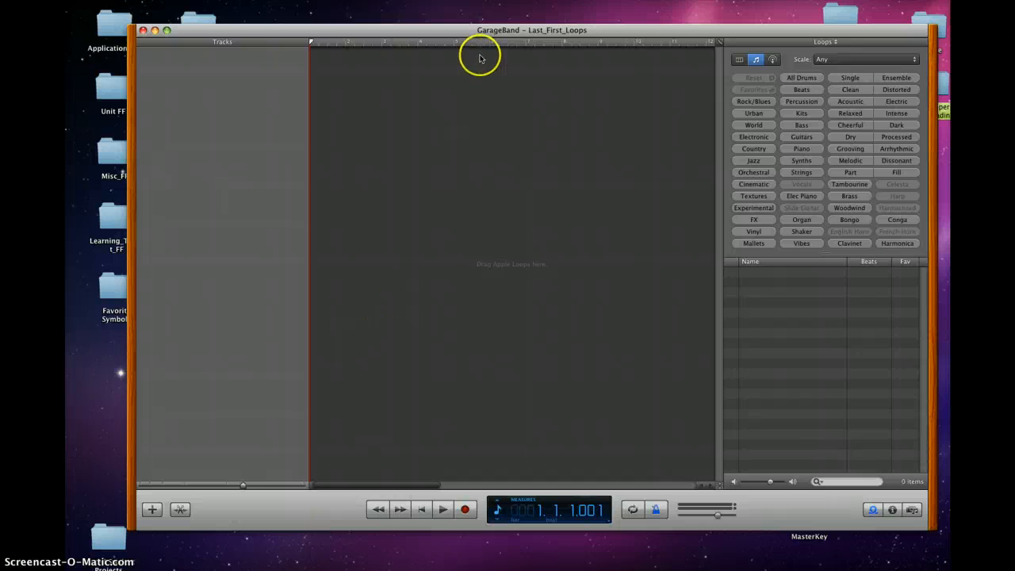
{"action": "left_click_drag", "start_coordinate": [478, 30], "coordinate": [422, 9]}
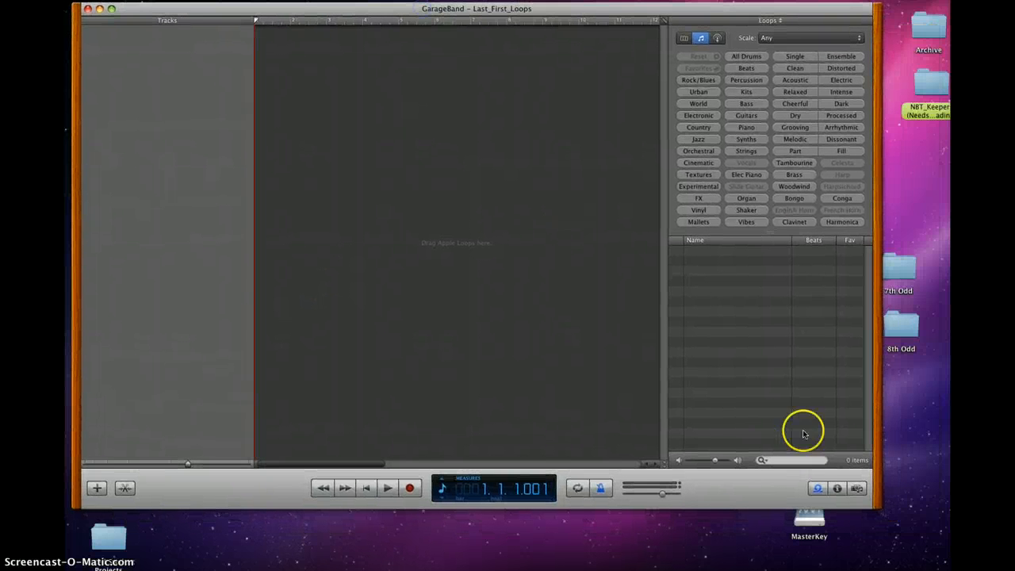
{"action": "left_click_drag", "start_coordinate": [870, 504], "coordinate": [951, 570]}
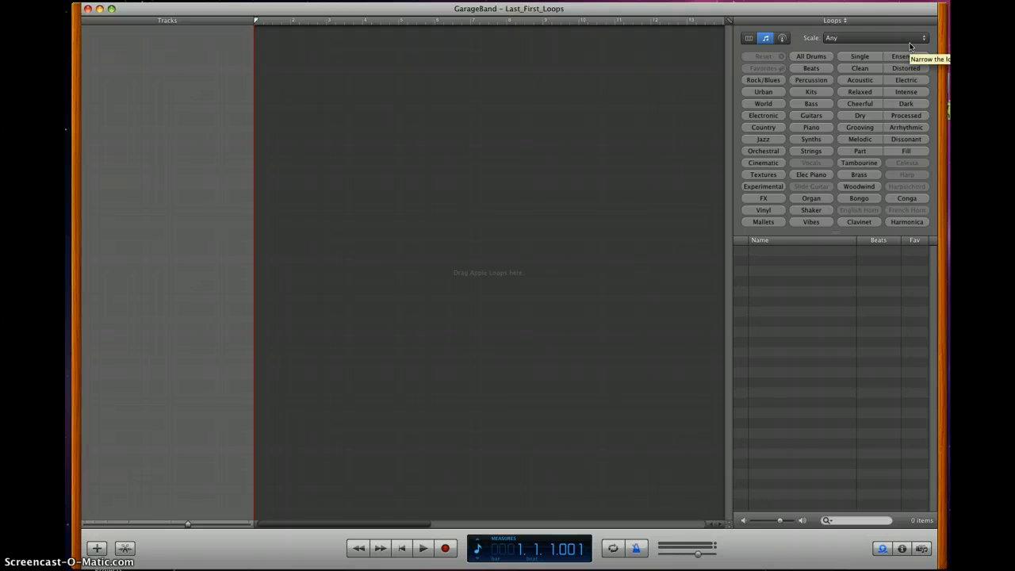
- Browse the Beats loops and add Electronic Drum Beat 02 at the start of the timeline
{"action": "left_click", "coordinate": [749, 38]}
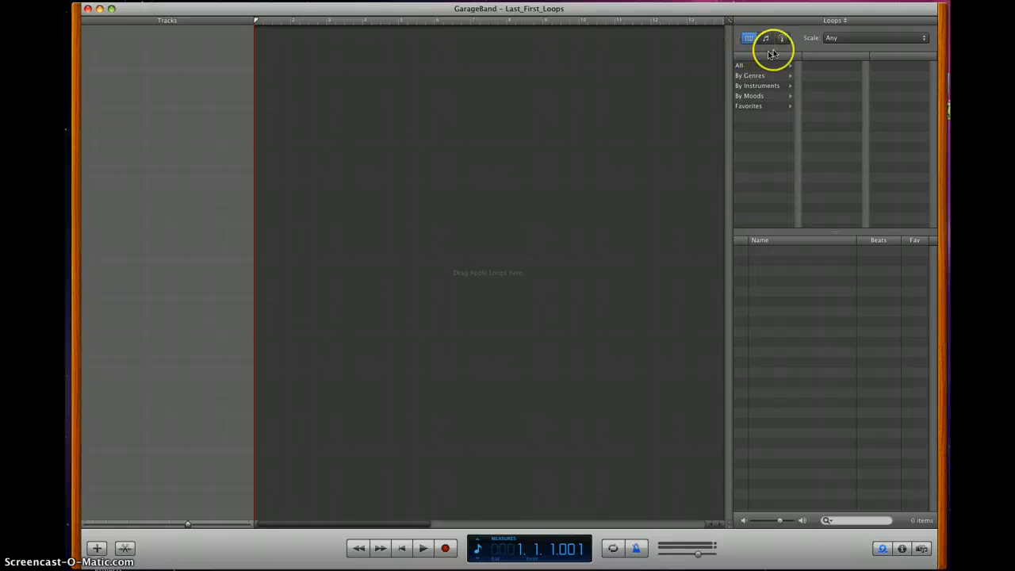
{"action": "left_click", "coordinate": [765, 38]}
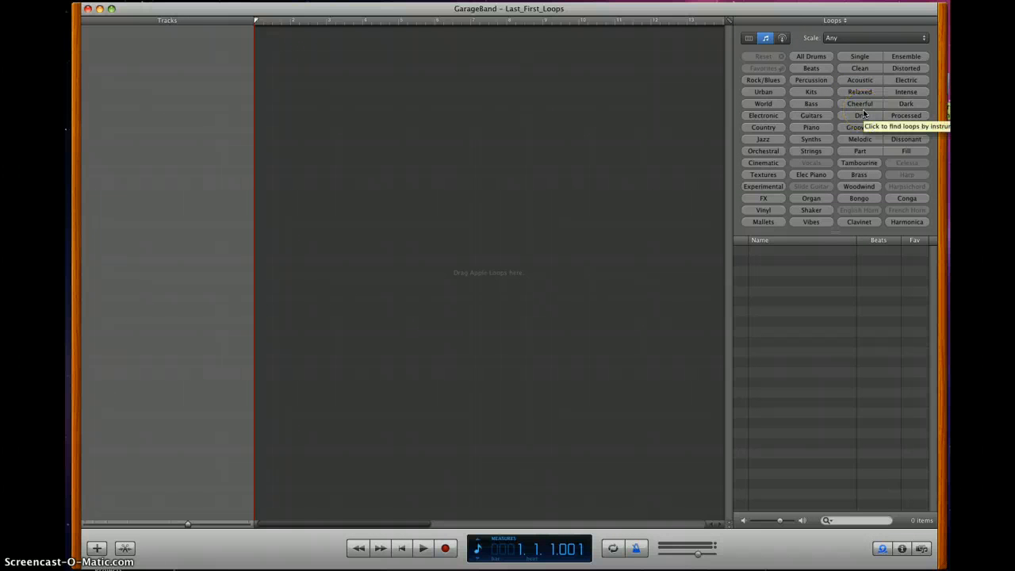
{"action": "left_click", "coordinate": [811, 70]}
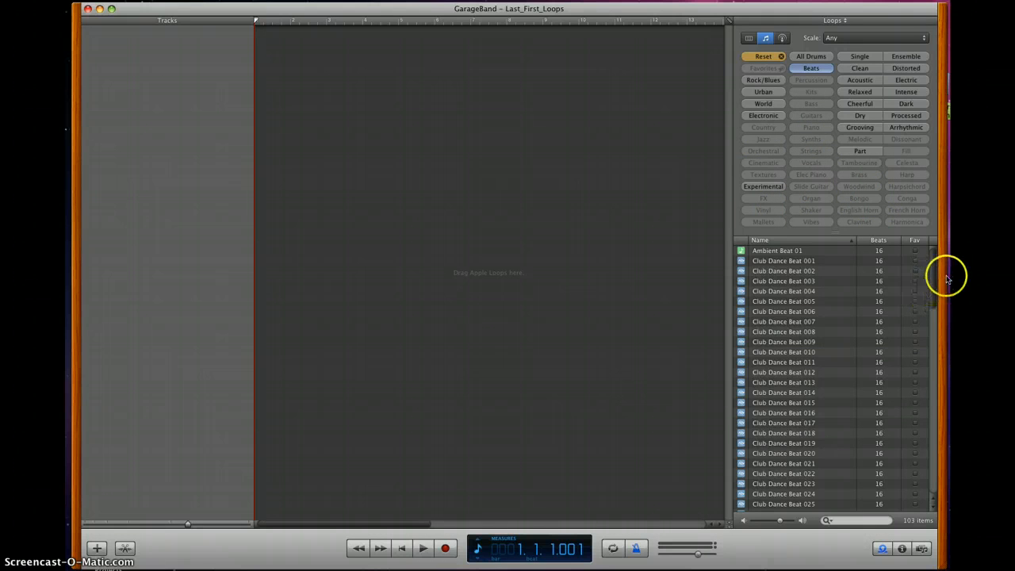
{"action": "left_click_drag", "start_coordinate": [934, 277], "coordinate": [925, 463]}
{"action": "left_click", "coordinate": [778, 264]}
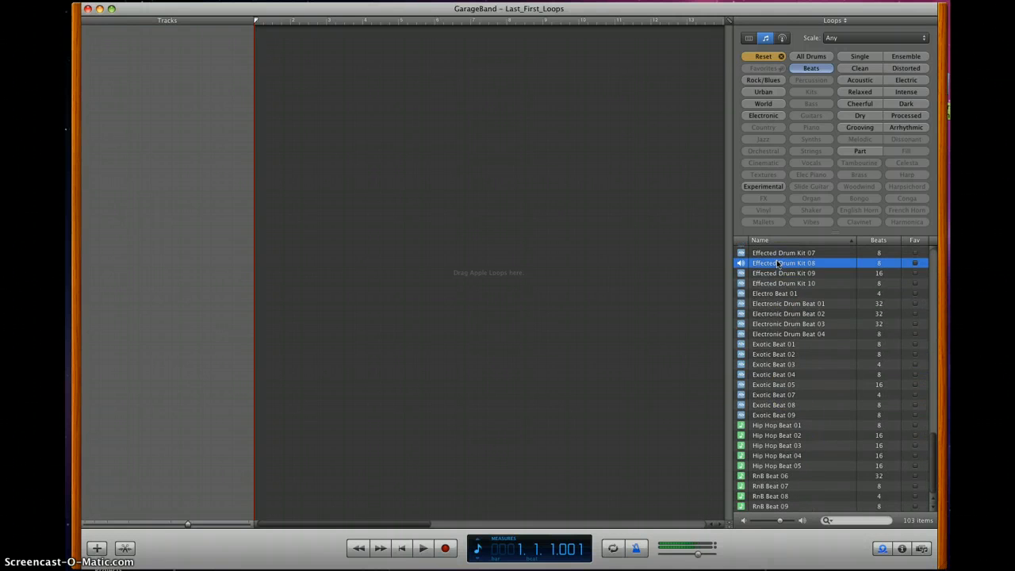
{"action": "left_click", "coordinate": [769, 314]}
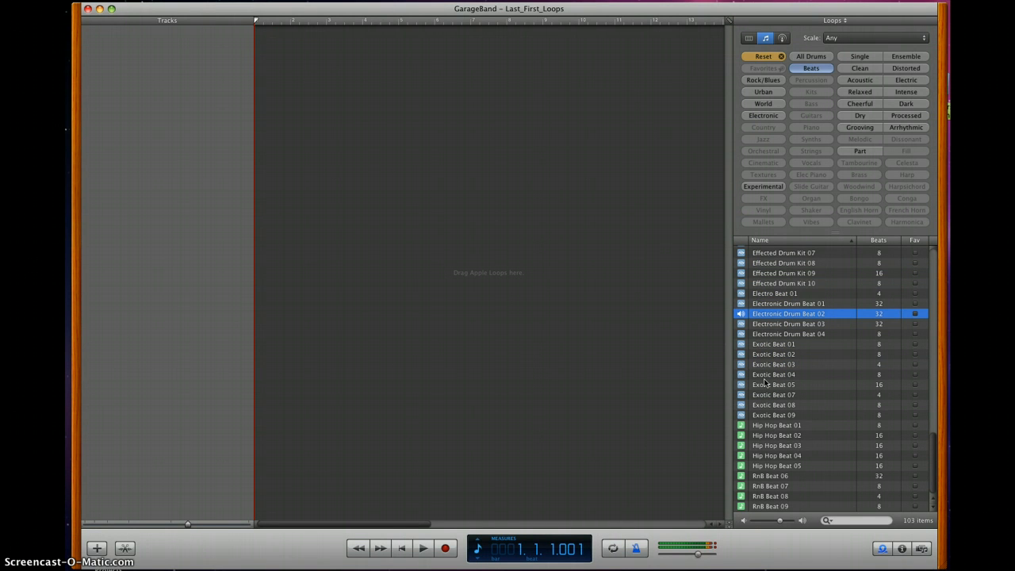
{"action": "left_click_drag", "start_coordinate": [766, 318], "coordinate": [259, 70]}
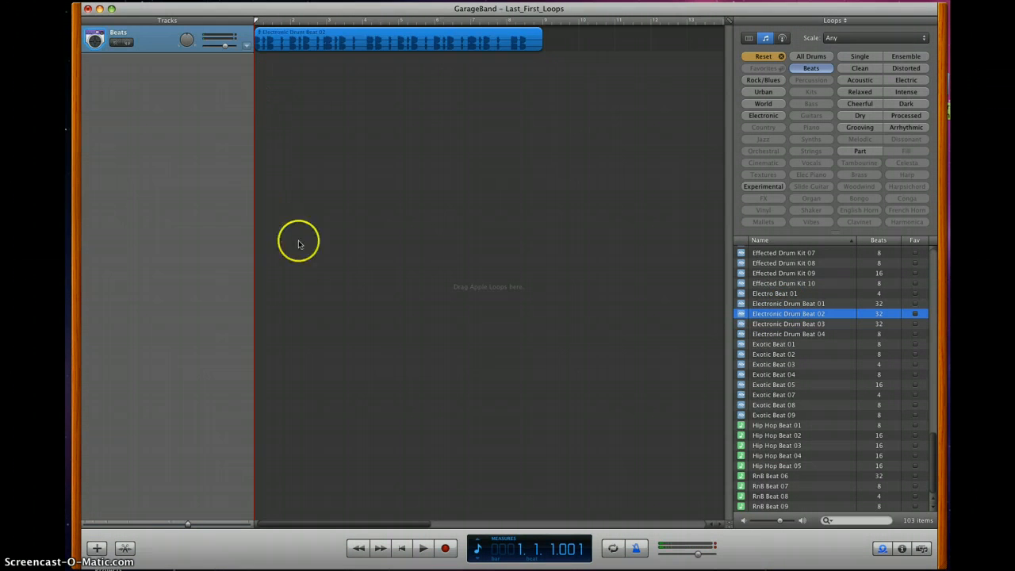
- Filter the loops to All Drums and add Club Dance Beat 005 on a second track near measure 2
{"action": "left_click", "coordinate": [809, 68]}
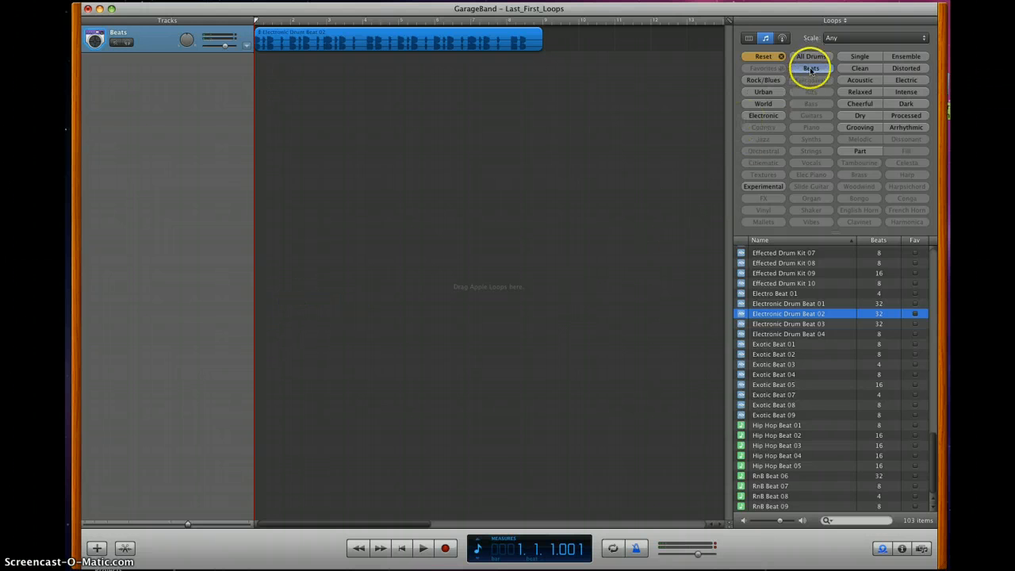
{"action": "left_click", "coordinate": [810, 57]}
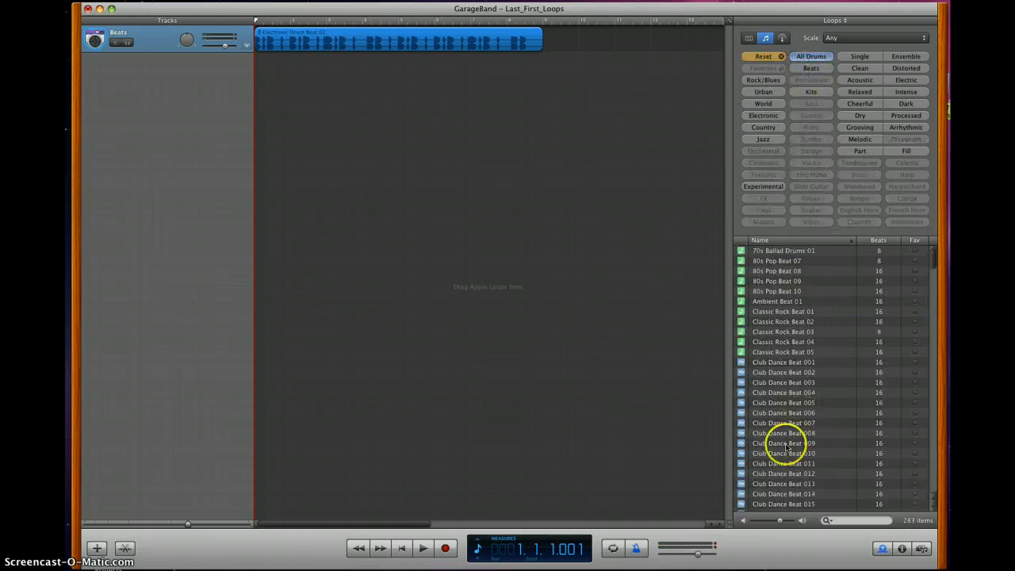
{"action": "left_click", "coordinate": [791, 384]}
{"action": "left_click", "coordinate": [792, 402]}
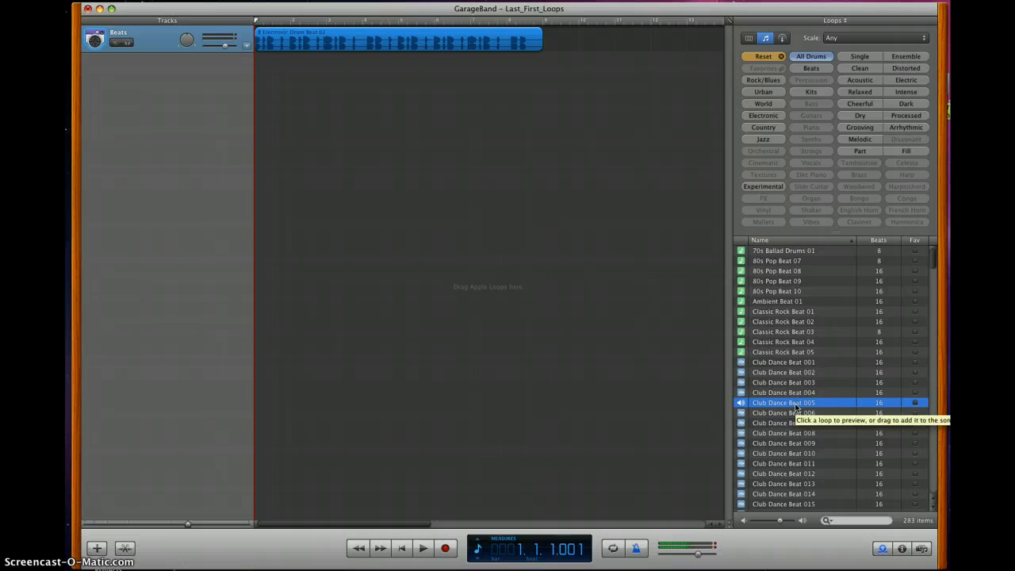
{"action": "left_click_drag", "start_coordinate": [795, 405], "coordinate": [298, 66]}
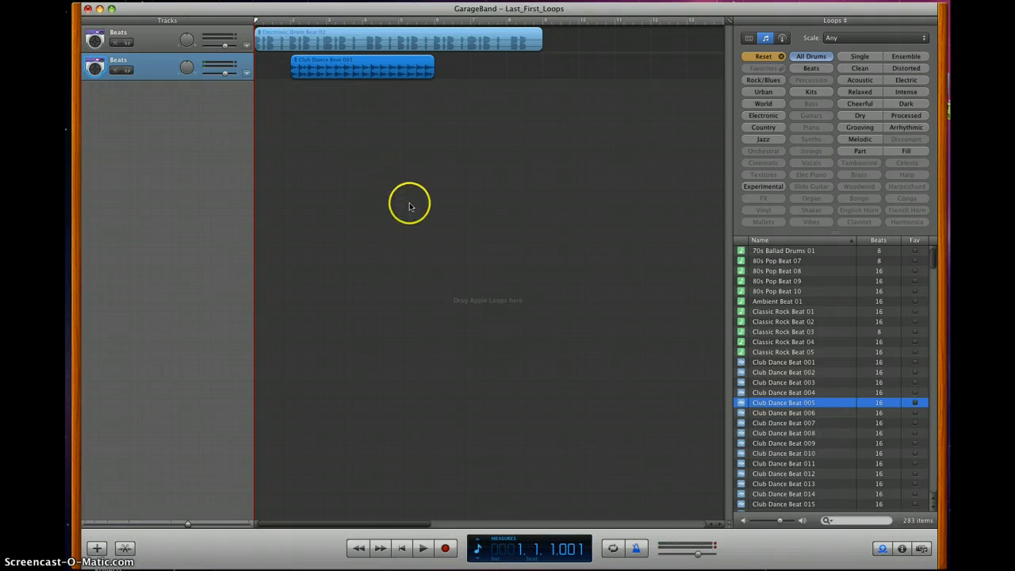
- Filter the loop browser to Bass and turn on a cycle region covering the first eight measures
{"action": "left_click", "coordinate": [768, 57]}
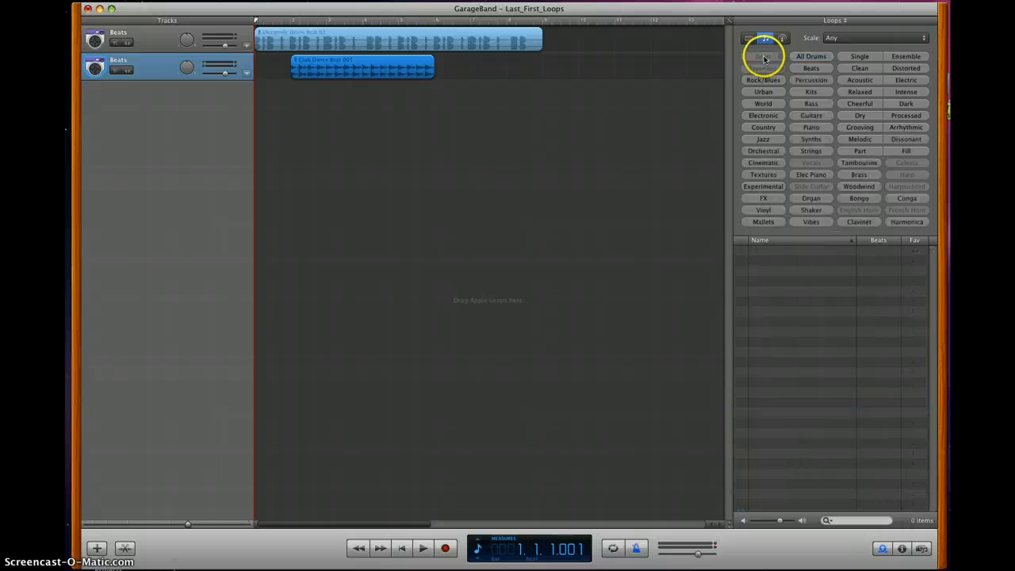
{"action": "left_click", "coordinate": [811, 104]}
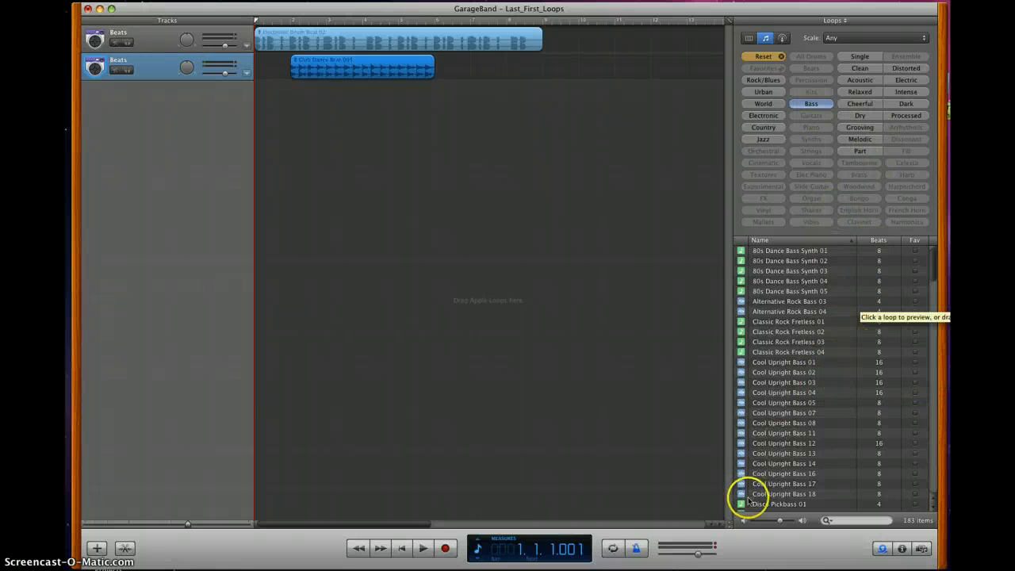
{"action": "left_click", "coordinate": [614, 549]}
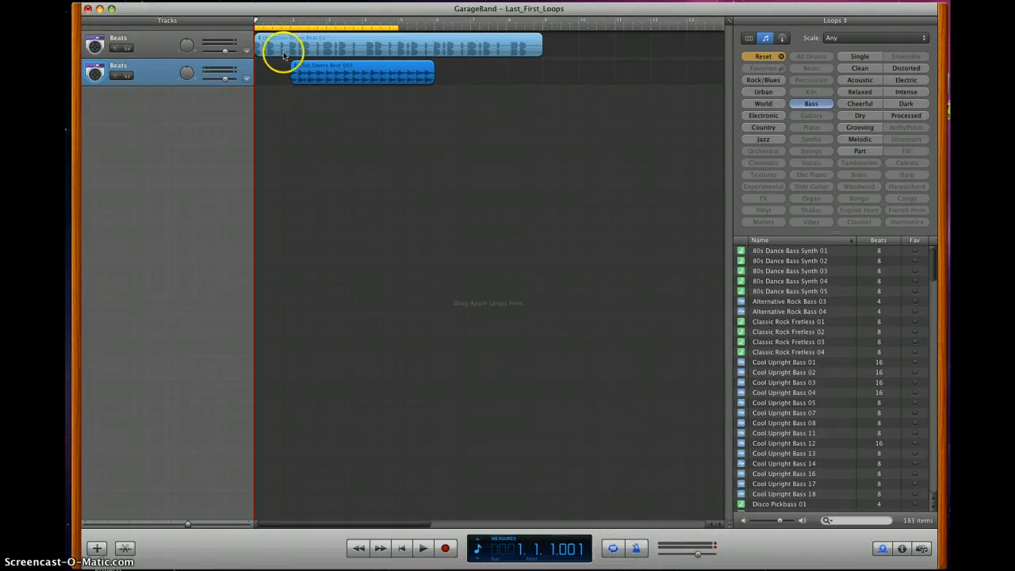
{"action": "left_click_drag", "start_coordinate": [270, 26], "coordinate": [471, 29]}
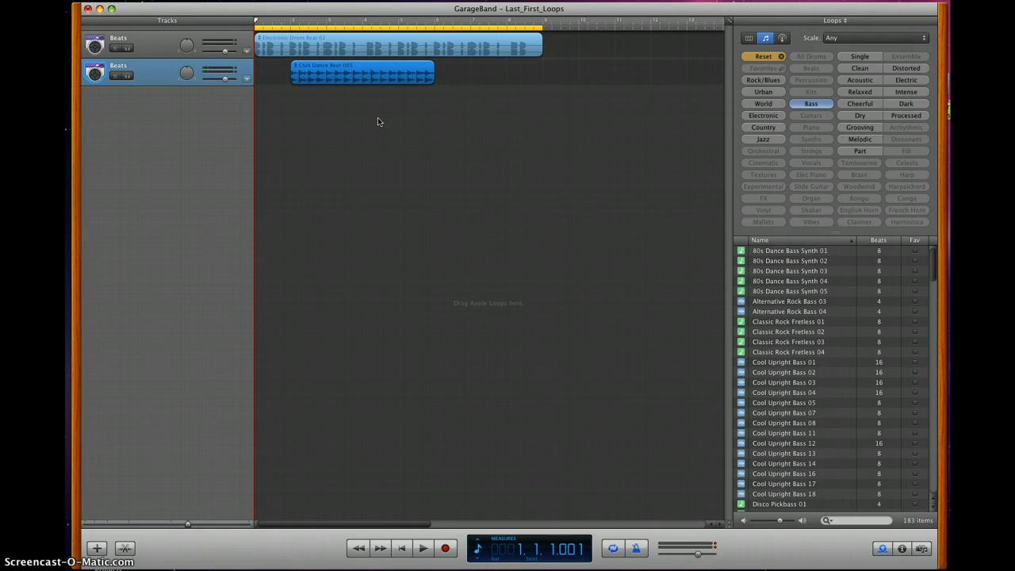
- Play the song while previewing bass loops, and add Funky Pop Bass 02 on a new track at measure 3
{"action": "key", "text": "space"}
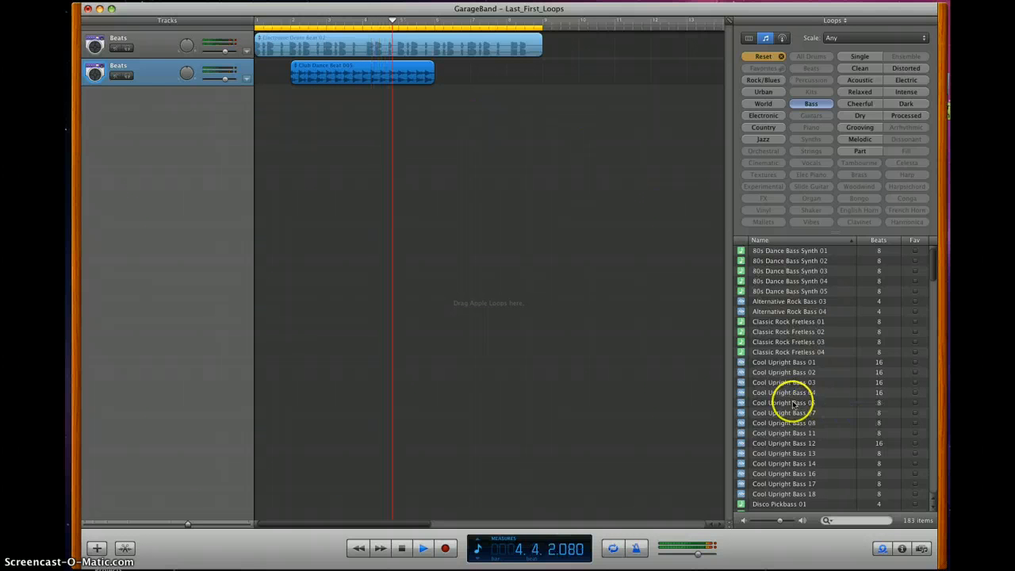
{"action": "left_click", "coordinate": [768, 333]}
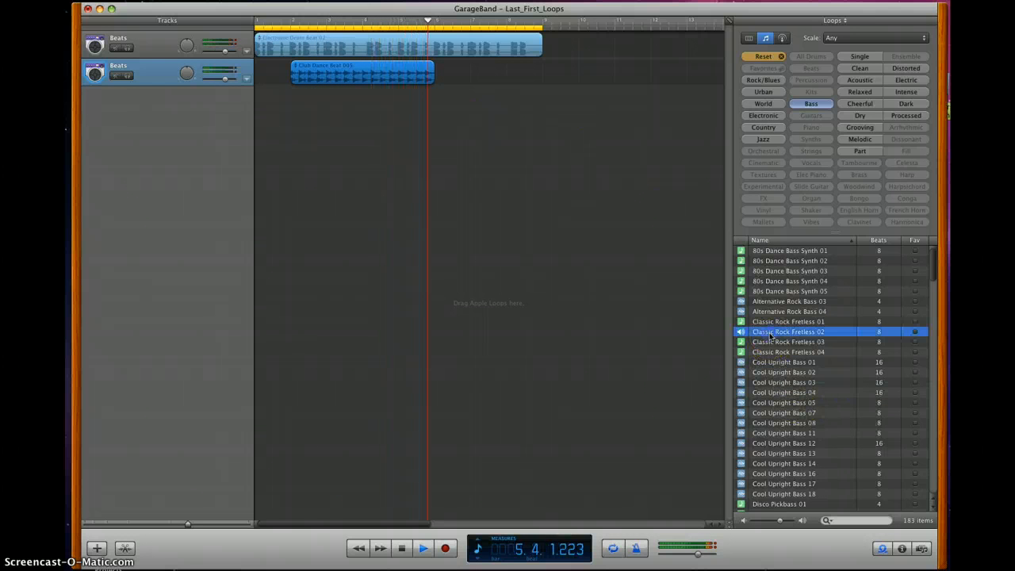
{"action": "left_click", "coordinate": [777, 412]}
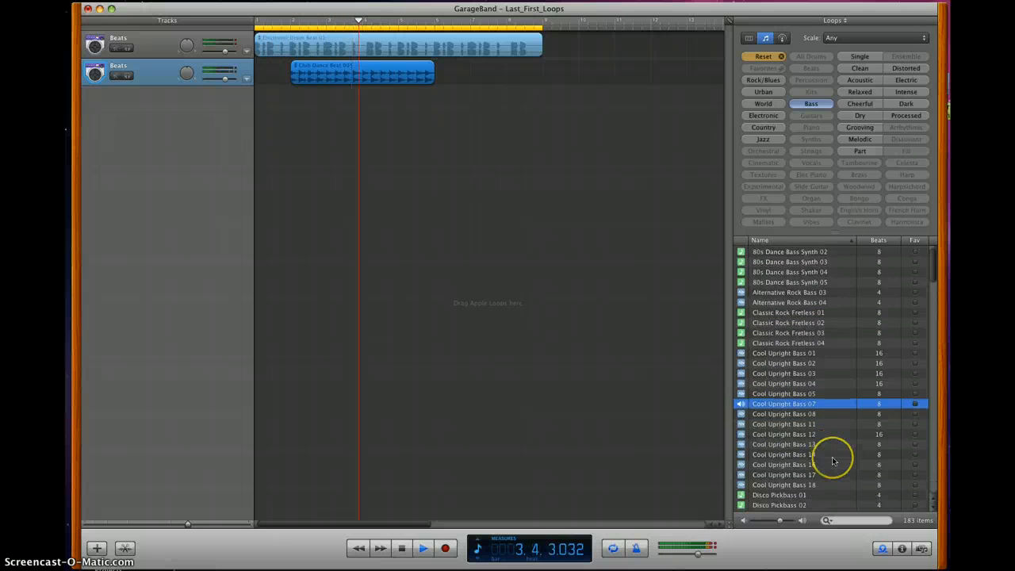
{"action": "scroll", "coordinate": [831, 458], "scroll_direction": "down", "scroll_amount": 10}
{"action": "left_click", "coordinate": [768, 422]}
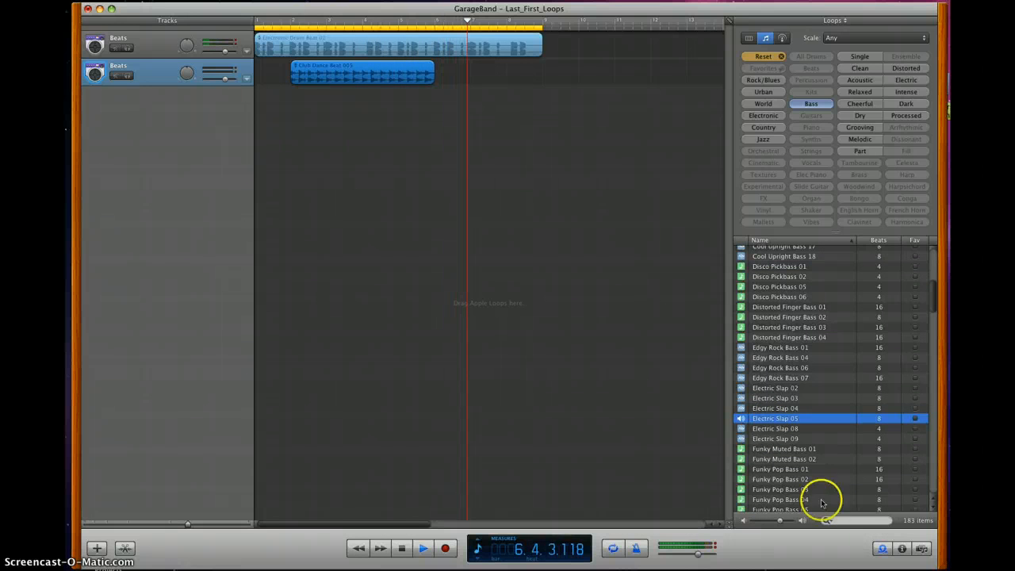
{"action": "left_click", "coordinate": [774, 481]}
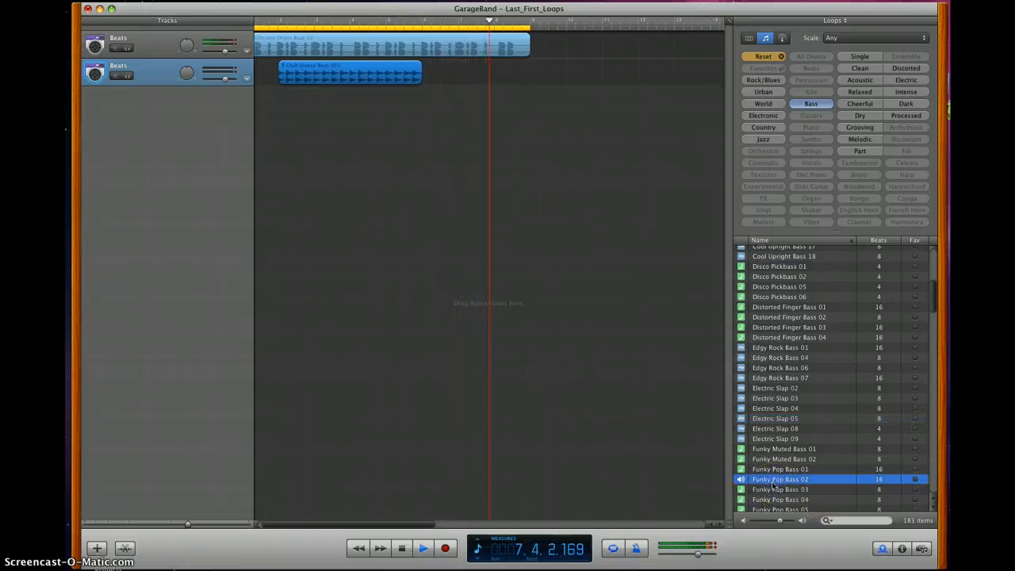
{"action": "left_click", "coordinate": [776, 482]}
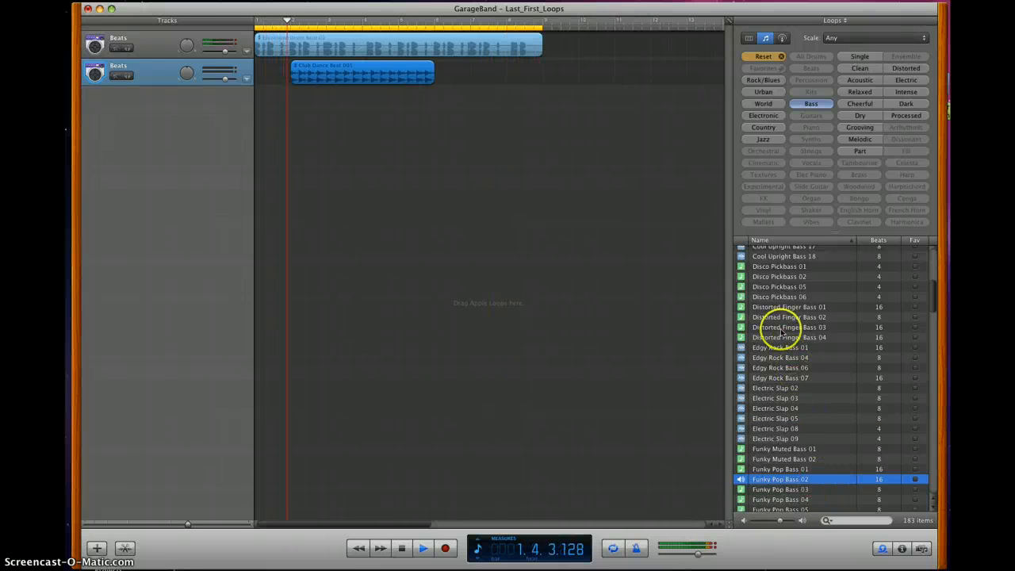
{"action": "scroll", "coordinate": [782, 288], "scroll_direction": "up", "scroll_amount": 5}
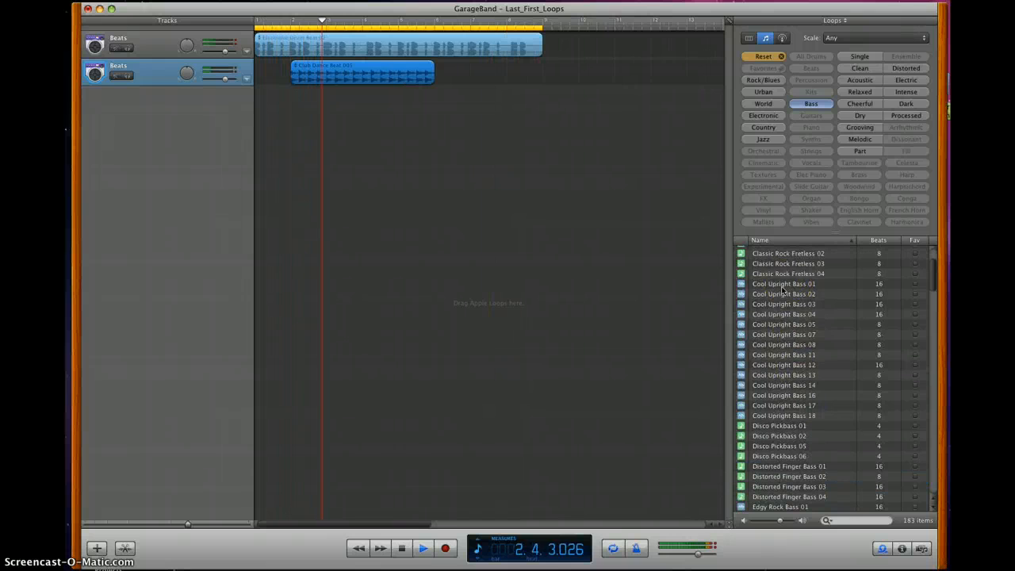
{"action": "scroll", "coordinate": [781, 290], "scroll_direction": "down", "scroll_amount": 5}
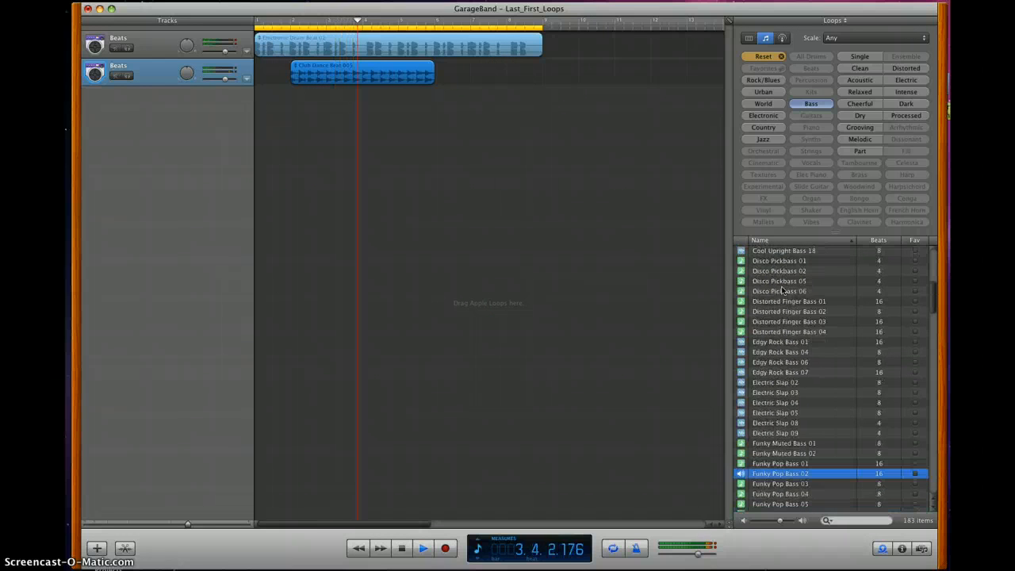
{"action": "scroll", "coordinate": [782, 290], "scroll_direction": "up", "scroll_amount": 6}
{"action": "scroll", "coordinate": [782, 290], "scroll_direction": "down", "scroll_amount": 7}
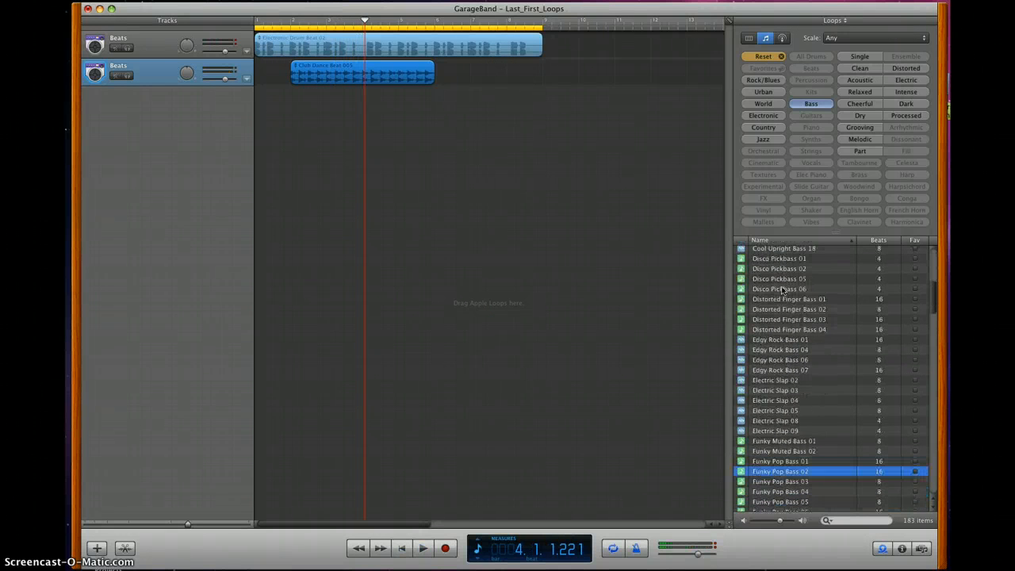
{"action": "left_click_drag", "start_coordinate": [779, 460], "coordinate": [326, 89]}
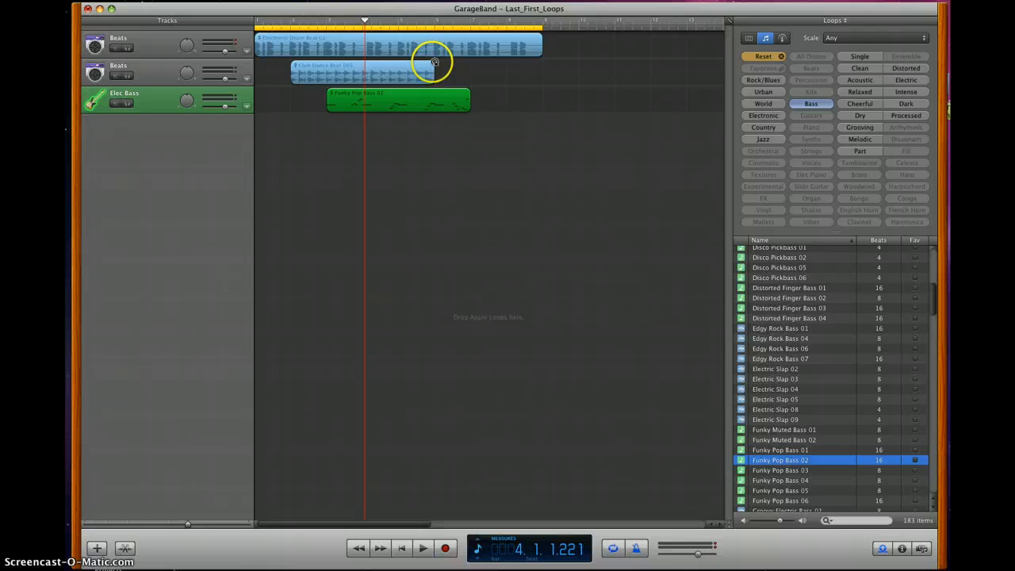
- Loop the Club Dance Beat 005 region to extend it to about measure 10
{"action": "left_click_drag", "start_coordinate": [435, 62], "coordinate": [614, 64]}
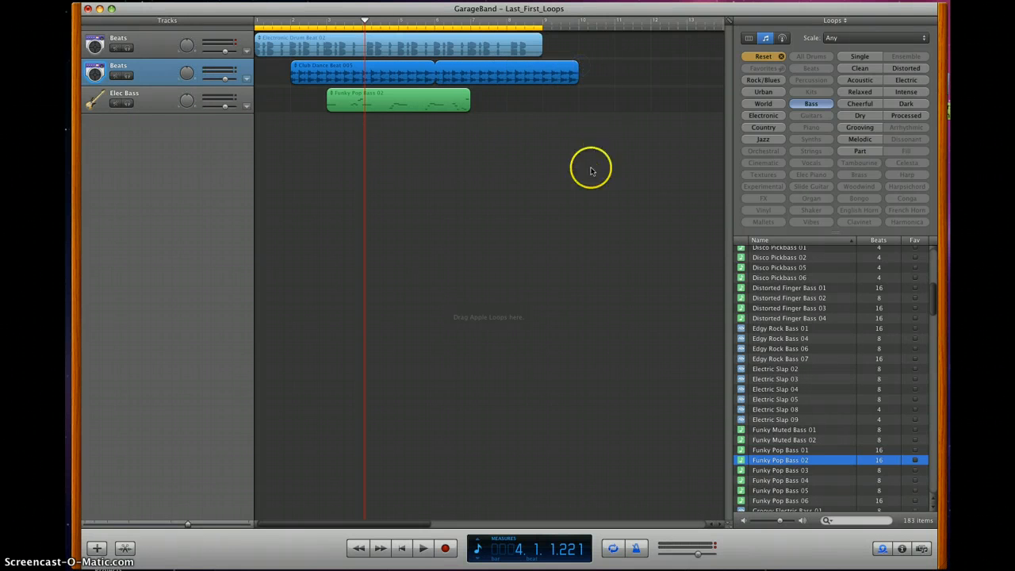
- Delete the Funky Pop Bass 02 region and undo the deletion
{"action": "left_click", "coordinate": [380, 103]}
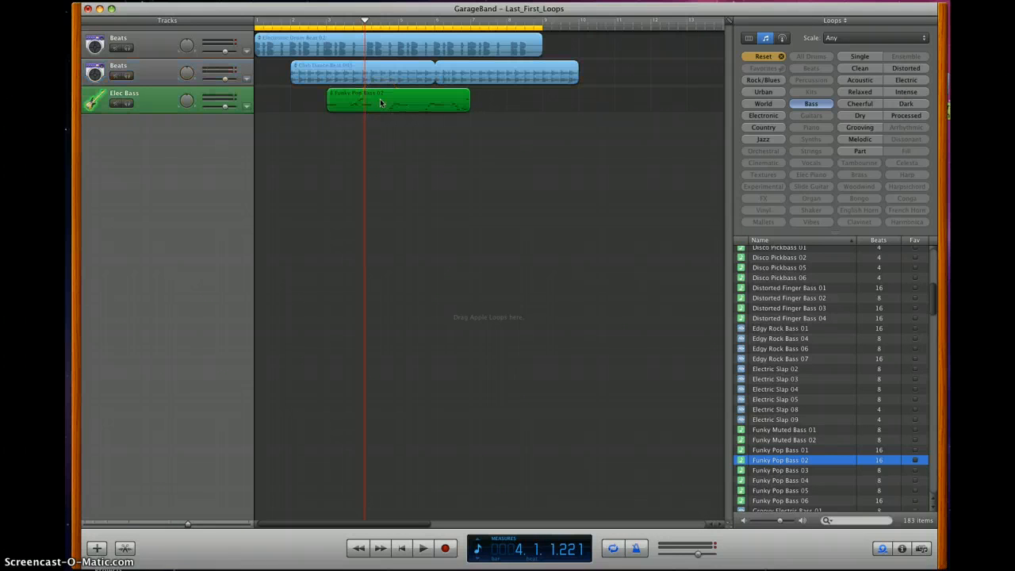
{"action": "key", "text": "Delete"}
{"action": "key", "text": "super+z"}
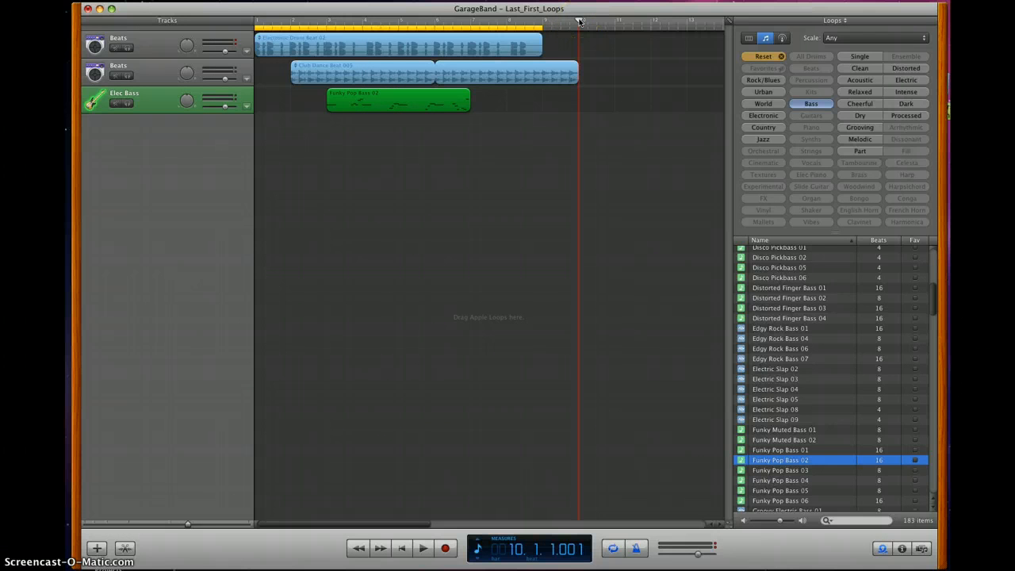
- Move the playhead back to about measure 8
{"action": "left_click_drag", "start_coordinate": [580, 21], "coordinate": [538, 25]}
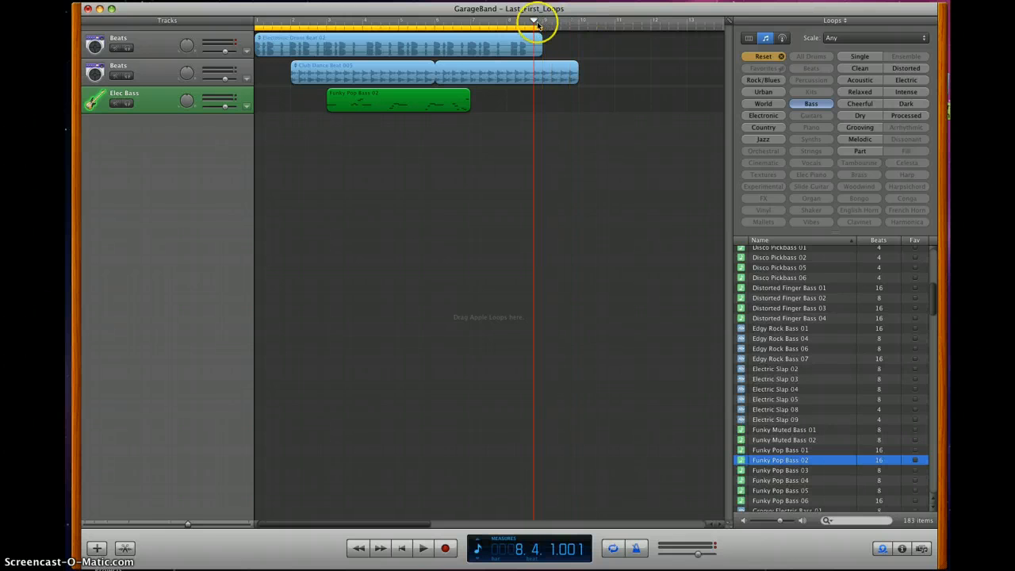
- Paste a copy of the Funky Pop Bass 02 region at measure 9 and play the song from the start
{"action": "left_click", "coordinate": [542, 19]}
{"action": "key", "text": "super+v"}
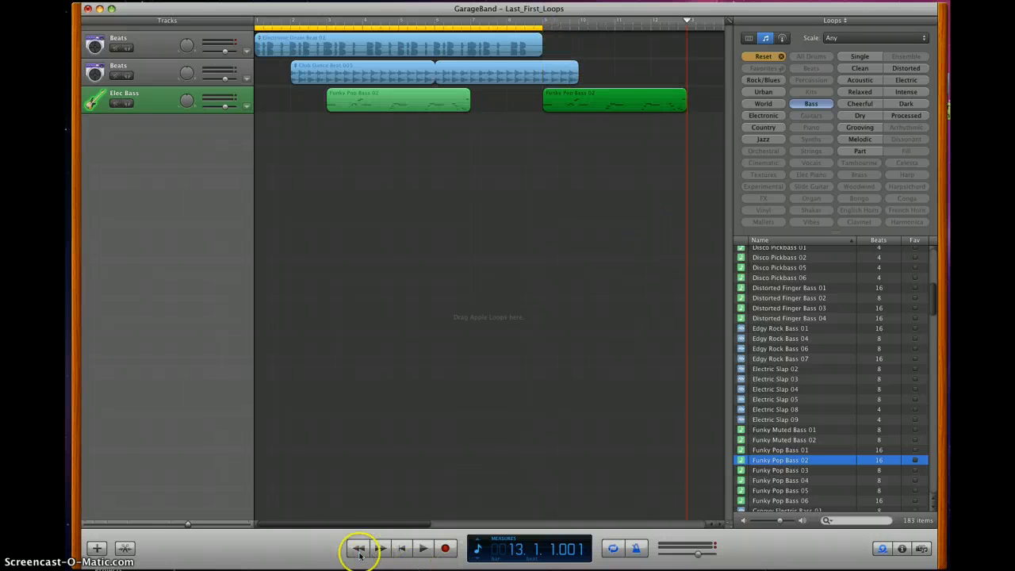
{"action": "left_click", "coordinate": [400, 550]}
{"action": "left_click", "coordinate": [422, 549]}
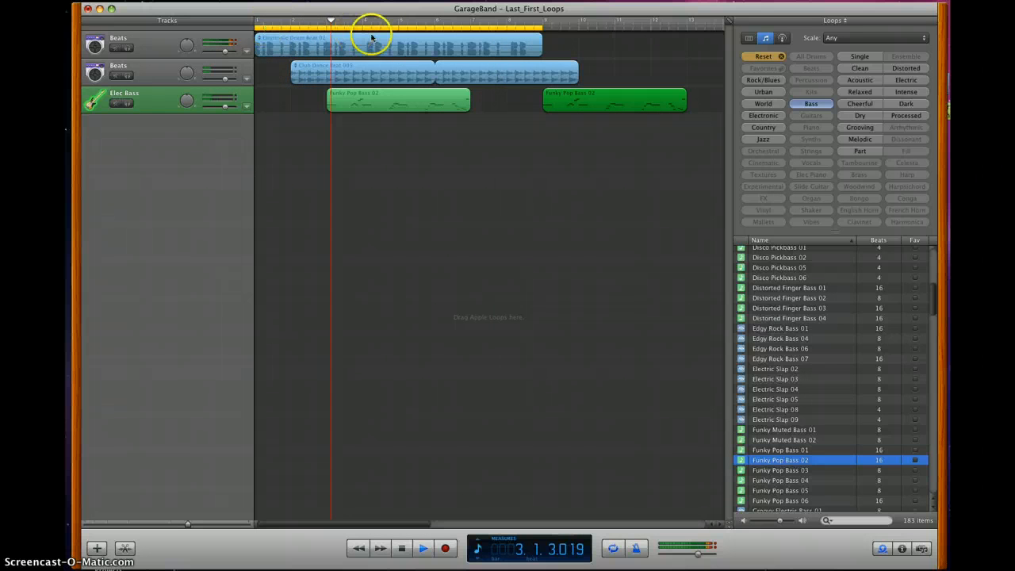
- Extend the cycle region to about measure 13 and replay the song from the beginning
{"action": "left_click", "coordinate": [613, 552]}
{"action": "left_click", "coordinate": [613, 552]}
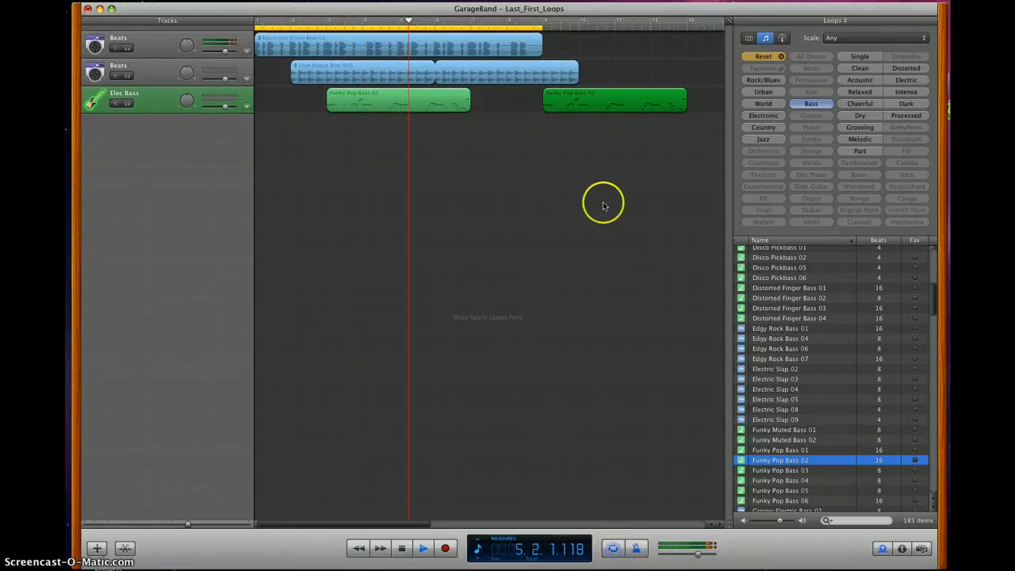
{"action": "left_click_drag", "start_coordinate": [543, 28], "coordinate": [677, 34]}
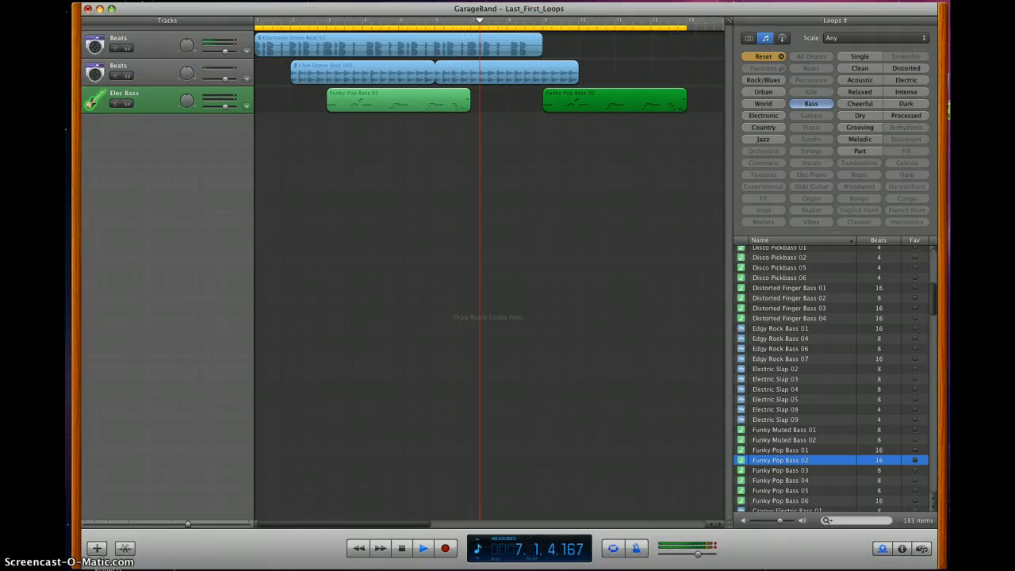
{"action": "left_click", "coordinate": [421, 558]}
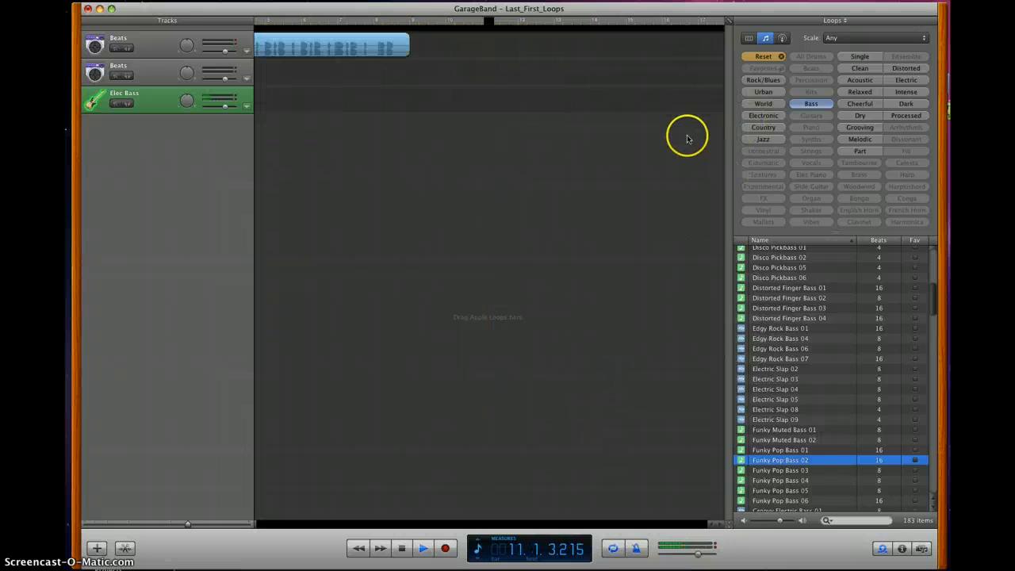
{"action": "key", "text": "space"}
{"action": "key", "text": "Return"}
{"action": "key", "text": "space"}
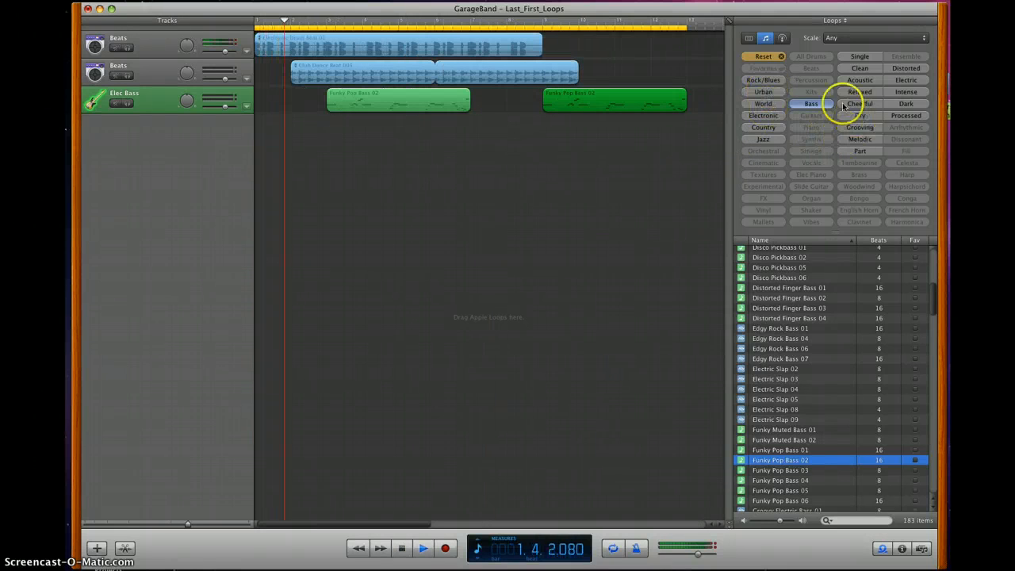
- Reset the loop filters, show Guitars loops, and preview several of them ending with Funky Electric Guitar 07
{"action": "left_click", "coordinate": [761, 57]}
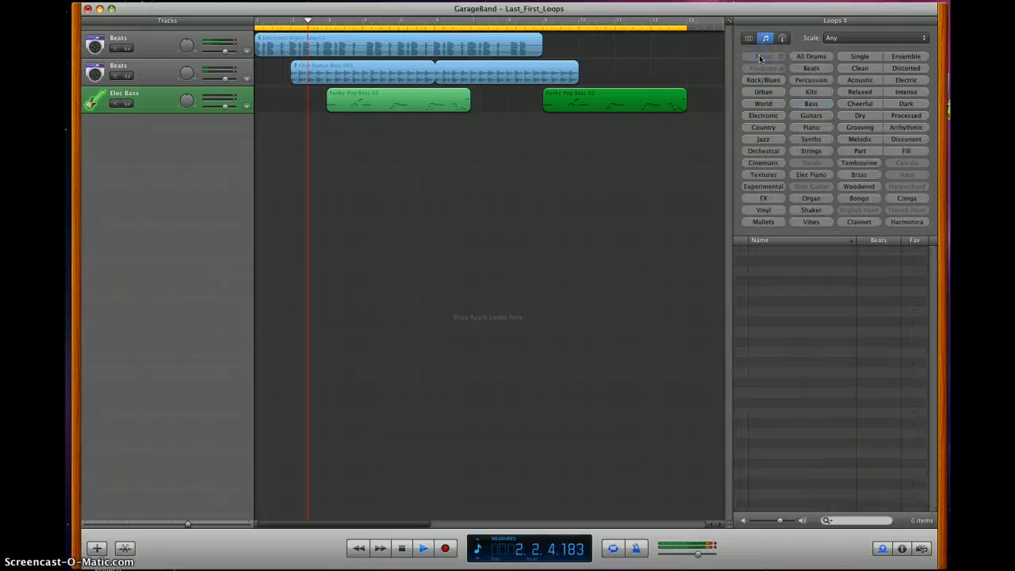
{"action": "left_click", "coordinate": [816, 120]}
{"action": "left_click", "coordinate": [811, 122]}
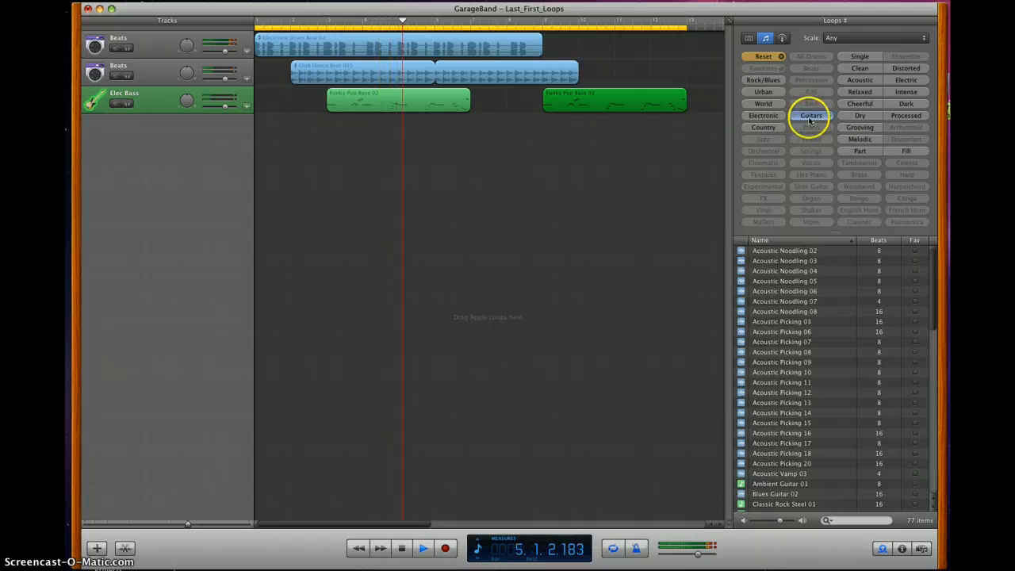
{"action": "left_click", "coordinate": [793, 311]}
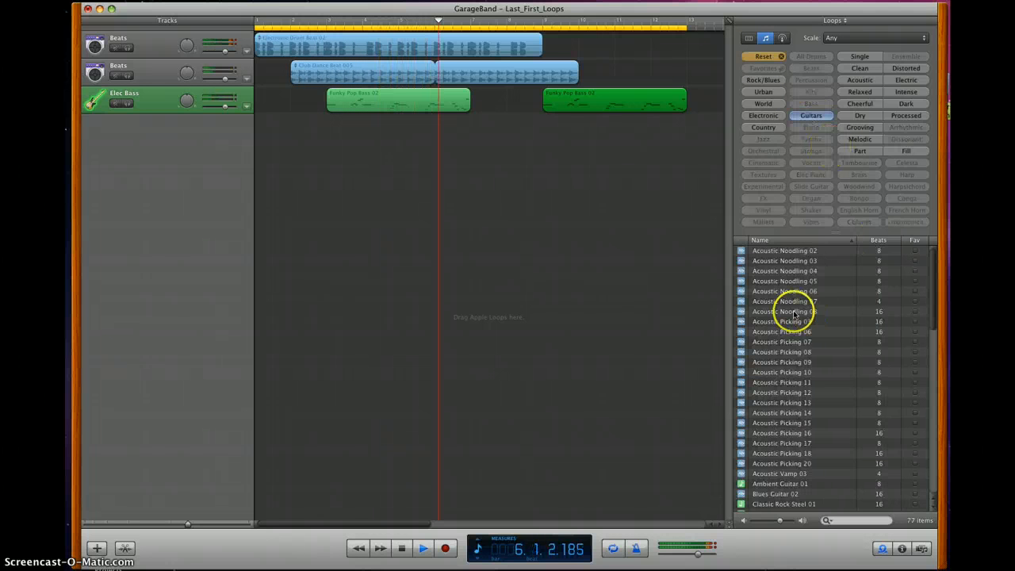
{"action": "left_click", "coordinate": [793, 312]}
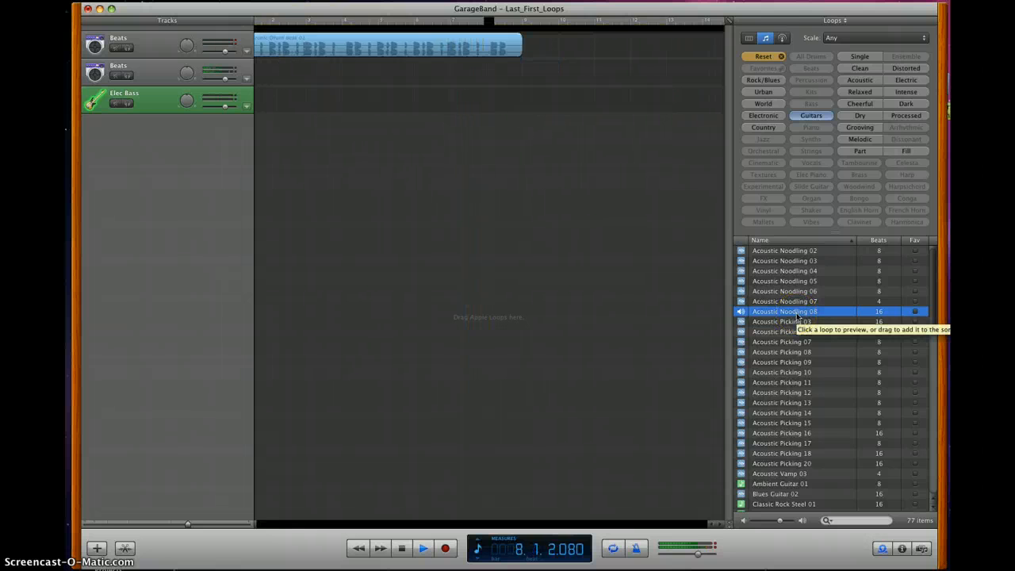
{"action": "left_click", "coordinate": [773, 392]}
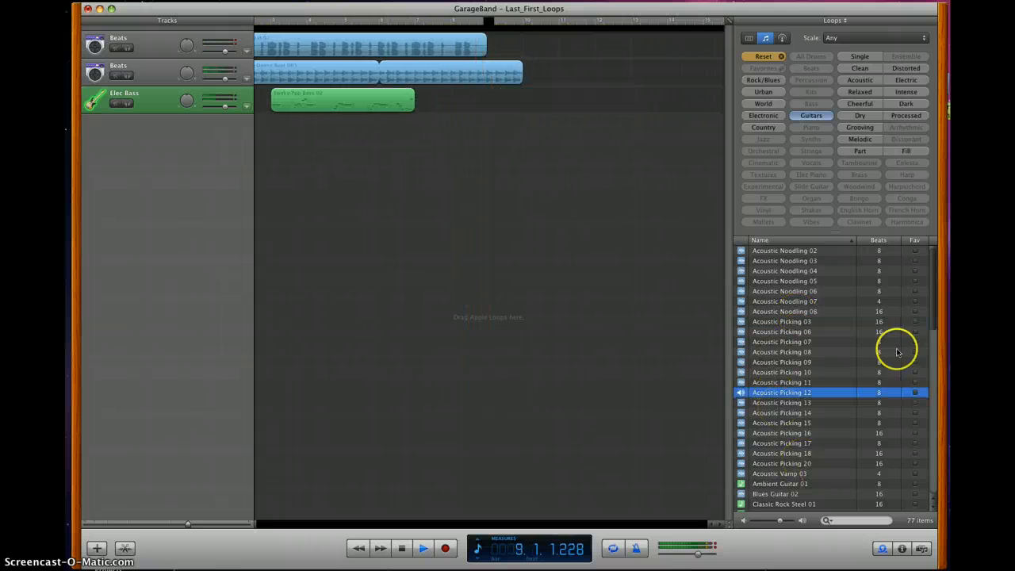
{"action": "left_click_drag", "start_coordinate": [935, 309], "coordinate": [932, 387]}
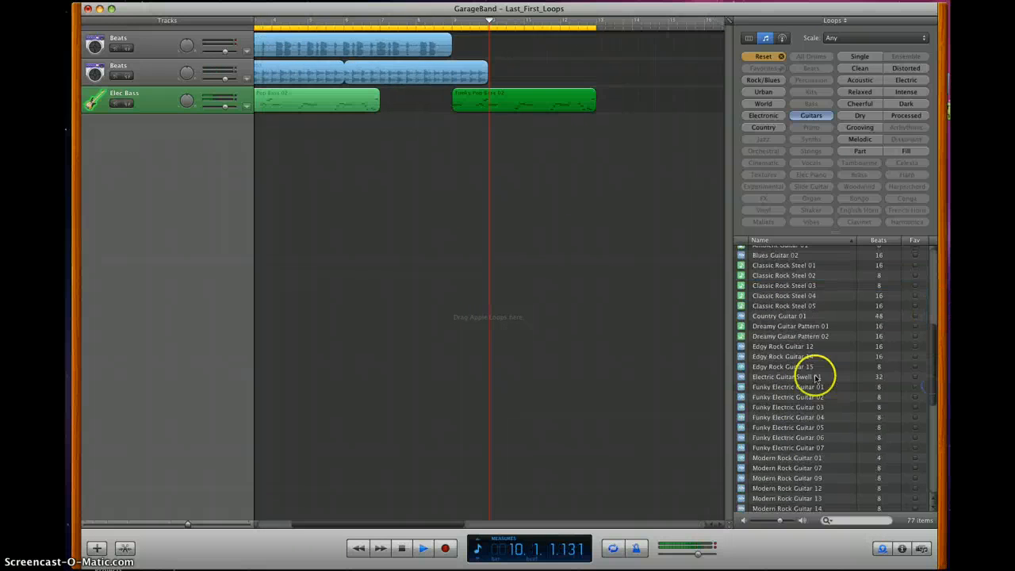
{"action": "left_click", "coordinate": [789, 376]}
{"action": "left_click", "coordinate": [769, 366]}
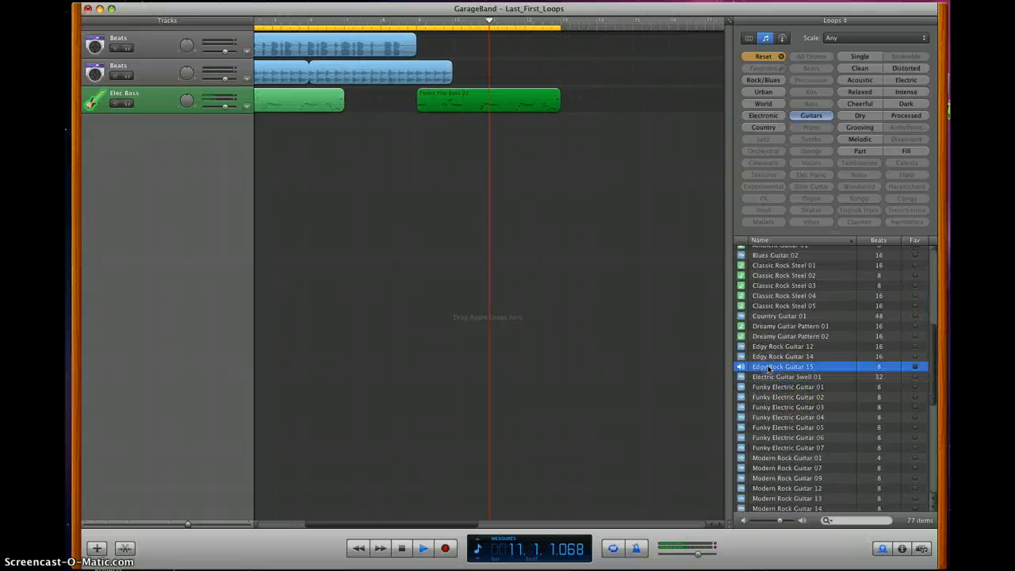
{"action": "left_click", "coordinate": [788, 447]}
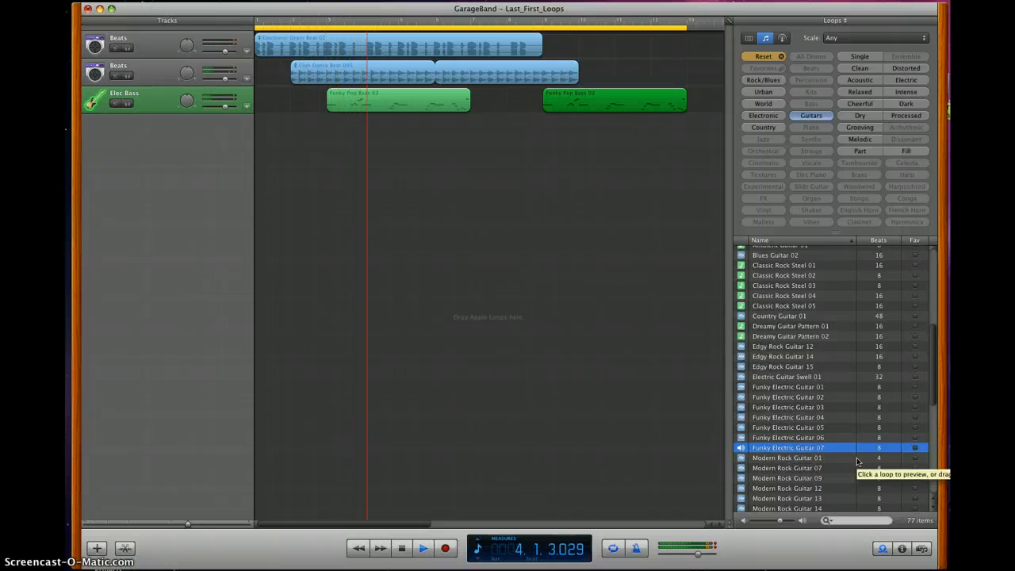
- Add Funky Electric Guitar 07 on a new track at measure 4 and loop it to about measure 11
{"action": "scroll", "coordinate": [857, 461], "scroll_direction": "down", "scroll_amount": 3}
{"action": "scroll", "coordinate": [853, 452], "scroll_direction": "down", "scroll_amount": 1}
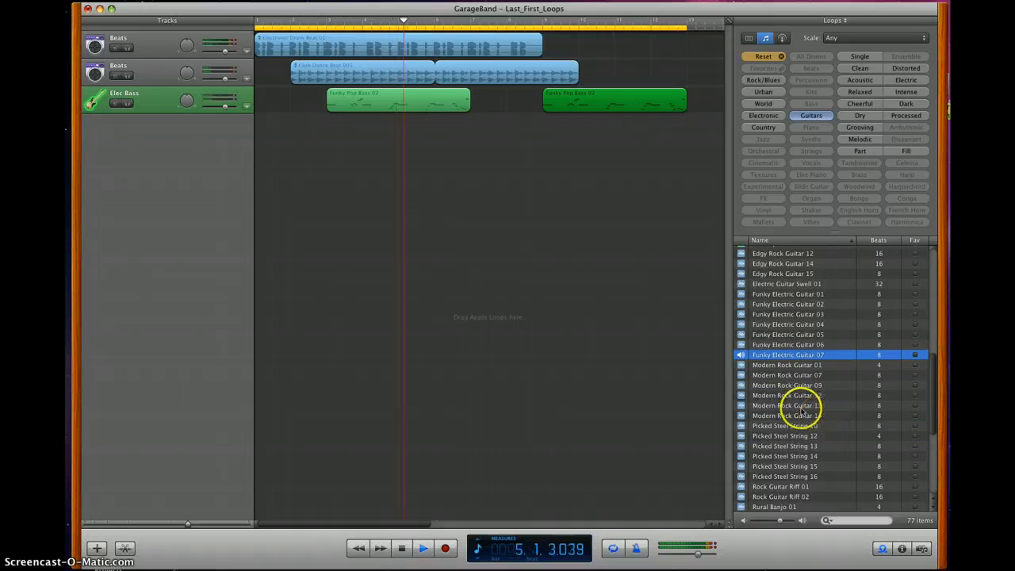
{"action": "key", "text": "space"}
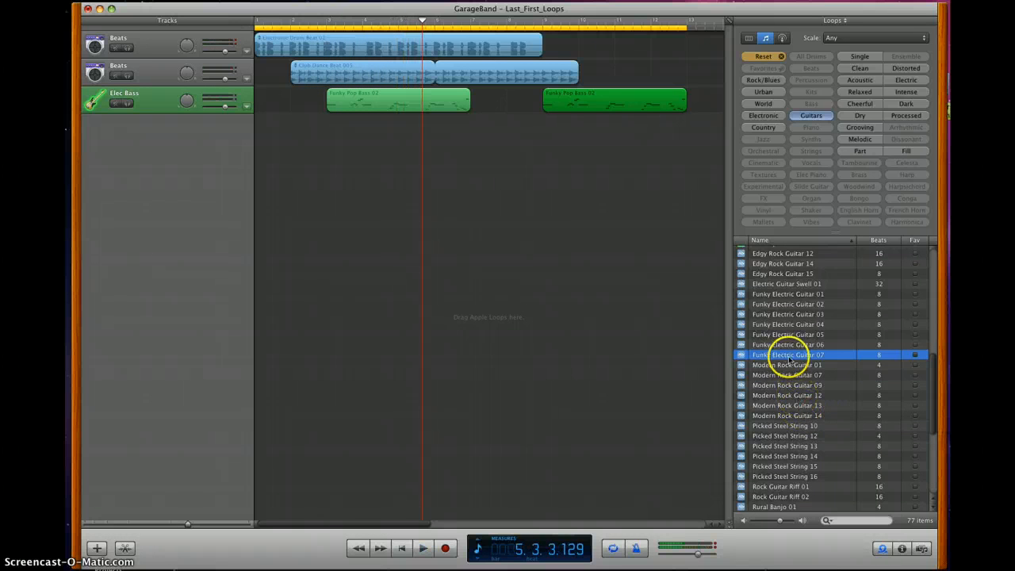
{"action": "left_click_drag", "start_coordinate": [789, 359], "coordinate": [370, 131]}
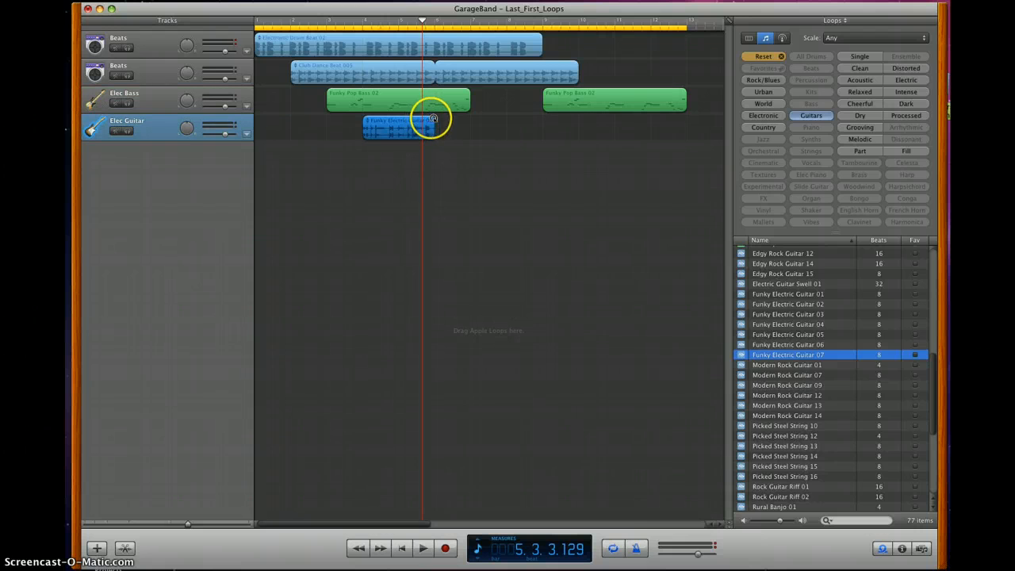
{"action": "left_click_drag", "start_coordinate": [567, 118], "coordinate": [602, 118]}
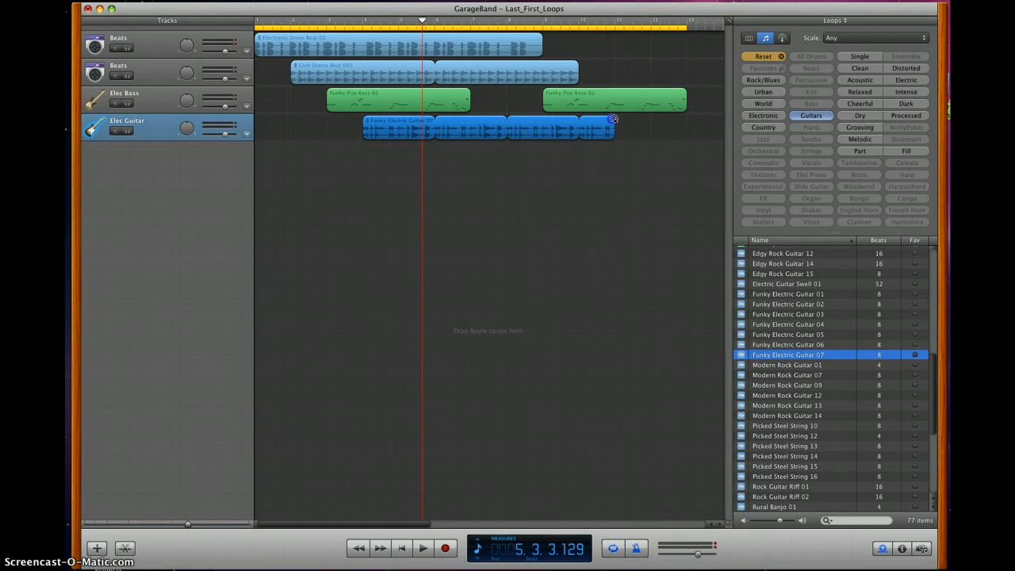